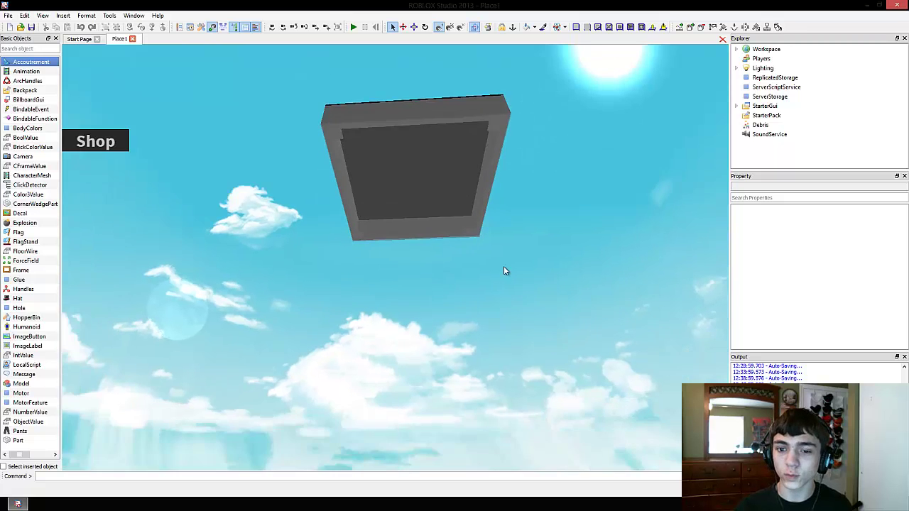
Examine the grey lobby room from inside and outside, along with the blue baseplate beneath it.
right_click_drag(469, 170, 114, 107)
scroll(395, 257, "up", 5)
scroll(395, 257, "up", 6)
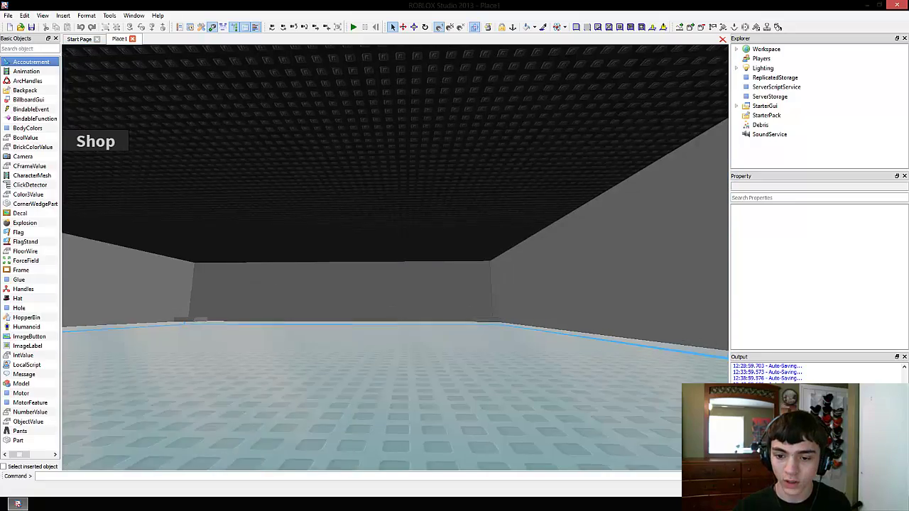
right_click_drag(341, 262, 448, 286)
scroll(462, 278, "up", 4)
scroll(448, 286, "up", 3)
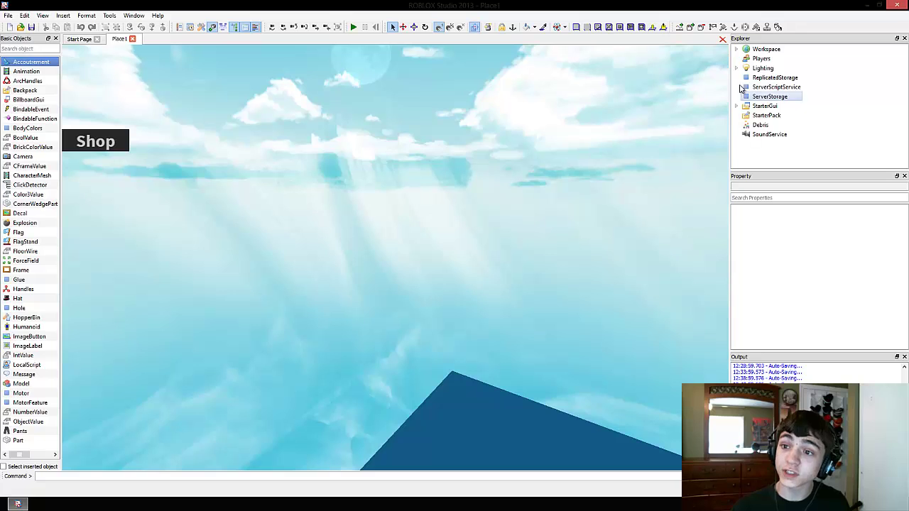
left_click(776, 86)
left_click(758, 96)
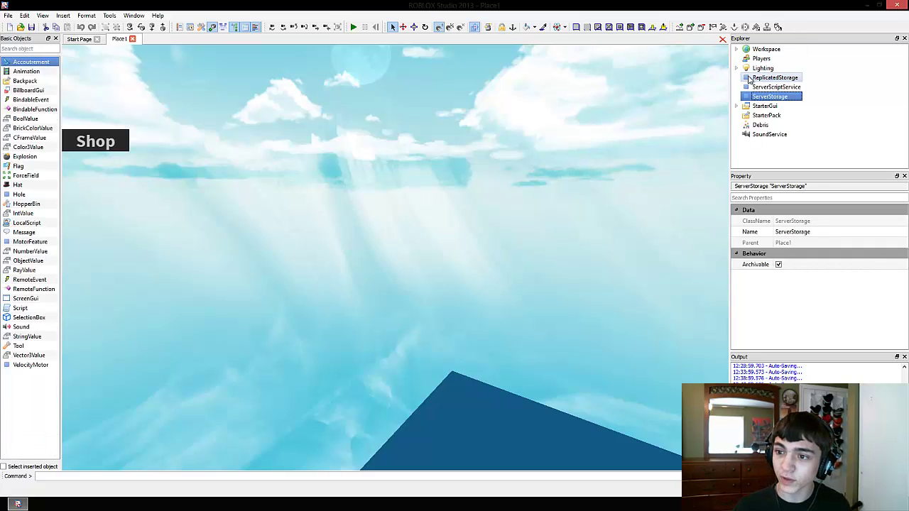
left_click(485, 139)
scroll(522, 127, "down", 3)
right_click_drag(521, 128, 519, 173)
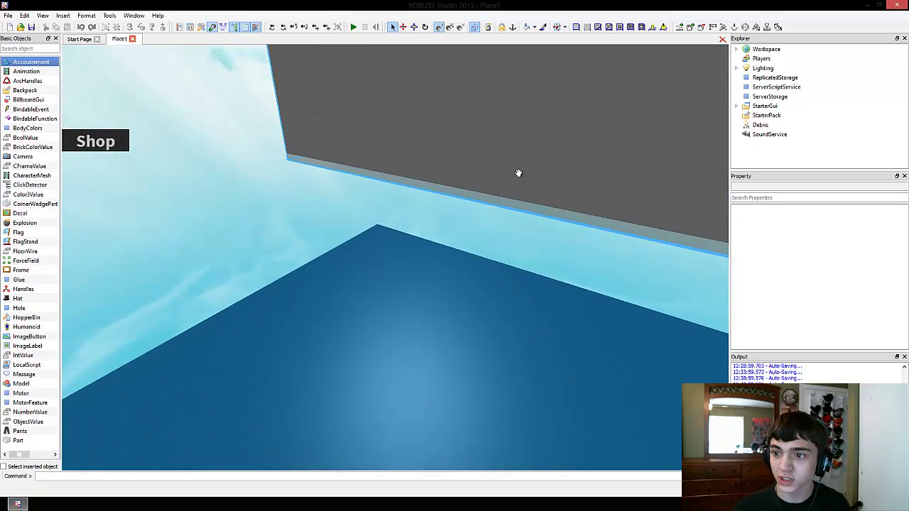
key("d")
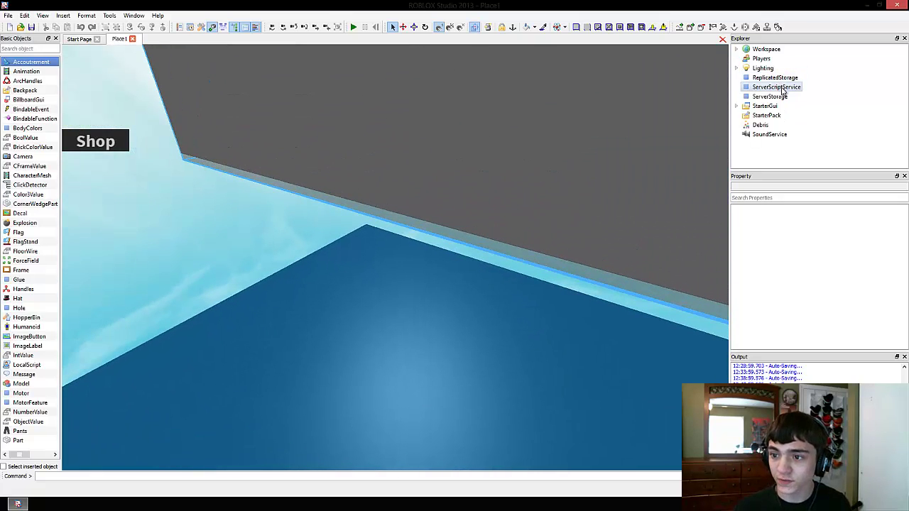
right_click_drag(498, 175, 468, 164)
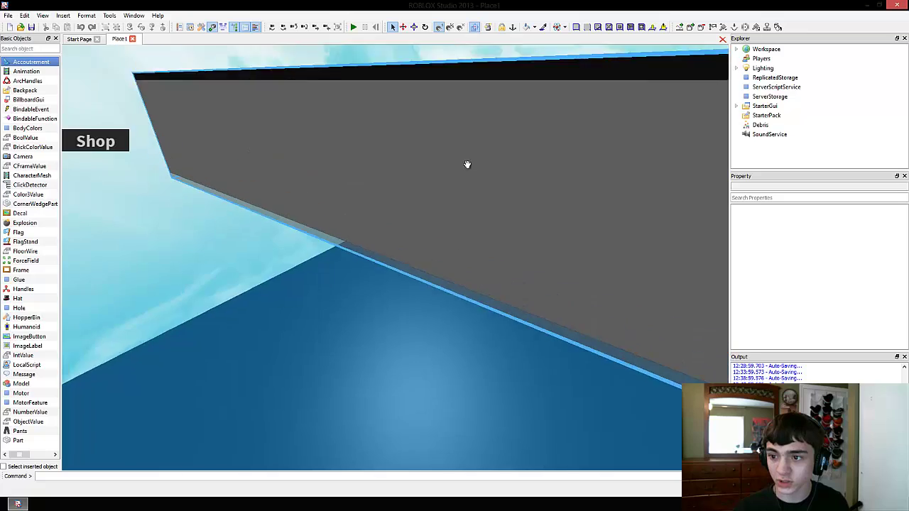
key("w")
right_click_drag(526, 183, 533, 217)
Expand Lighting and review its Light tool and ShopProducts value alongside the ReplicatedStorage and ServerStorage services.
left_click(737, 69)
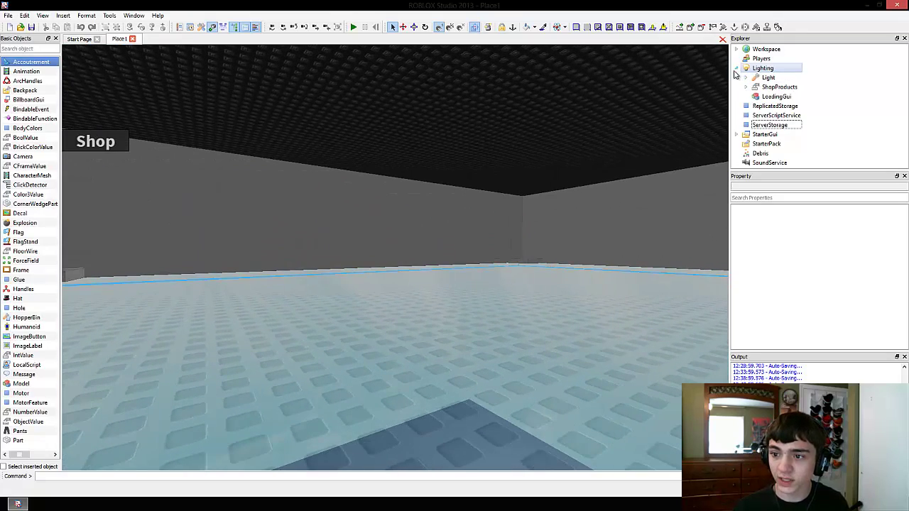
right_click_drag(527, 104, 213, 280)
key("w")
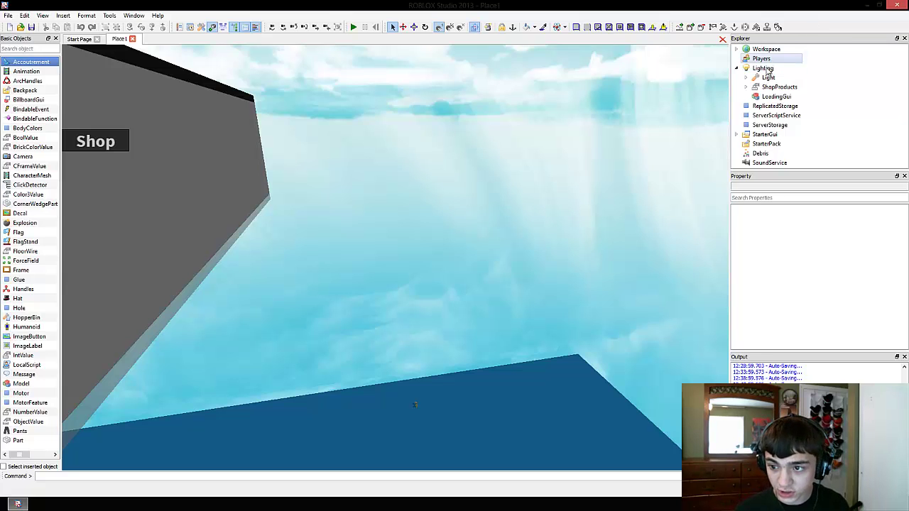
left_click(769, 77)
left_click(772, 88)
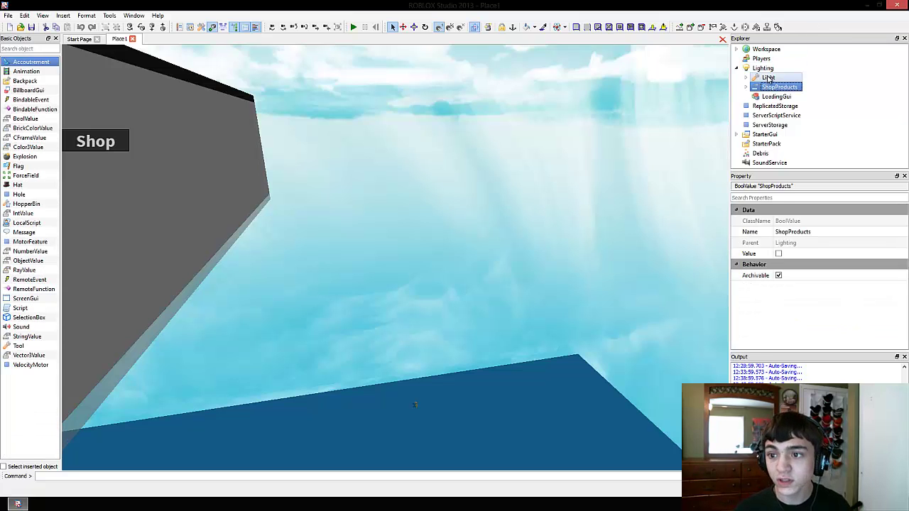
left_click(766, 67)
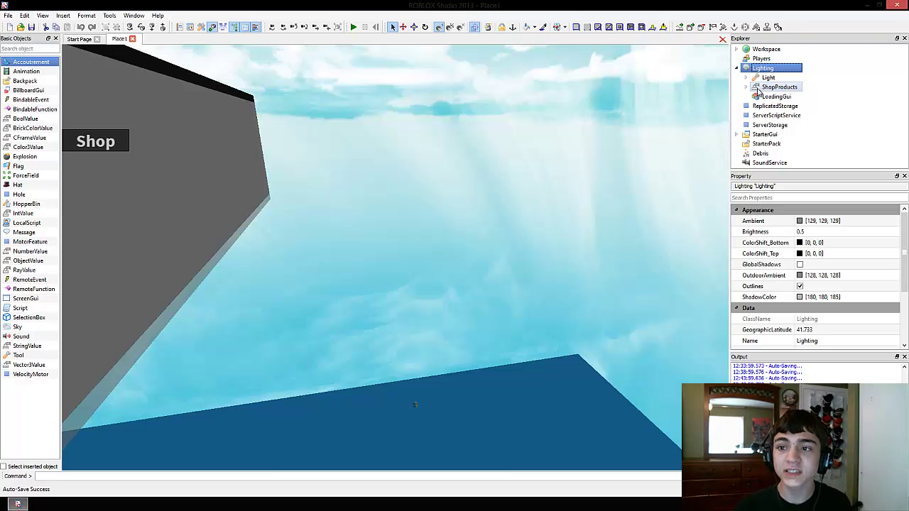
left_click(775, 107)
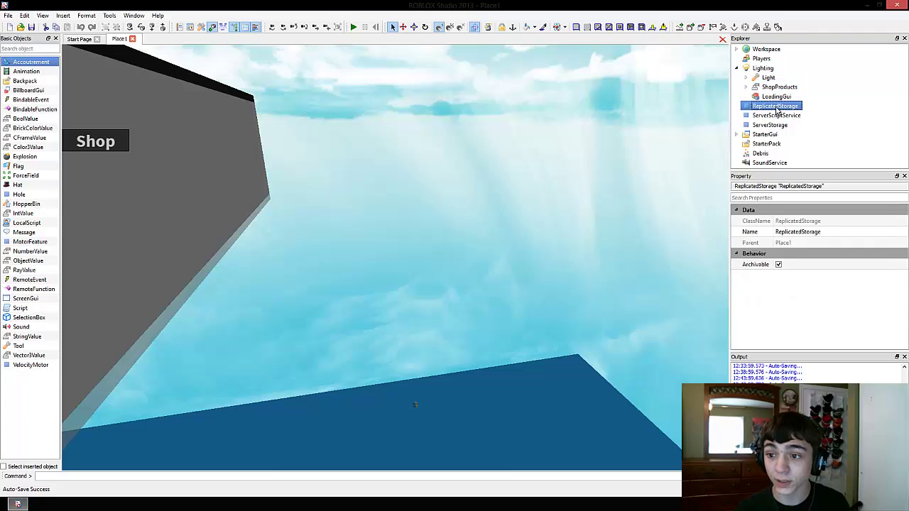
left_click(773, 126)
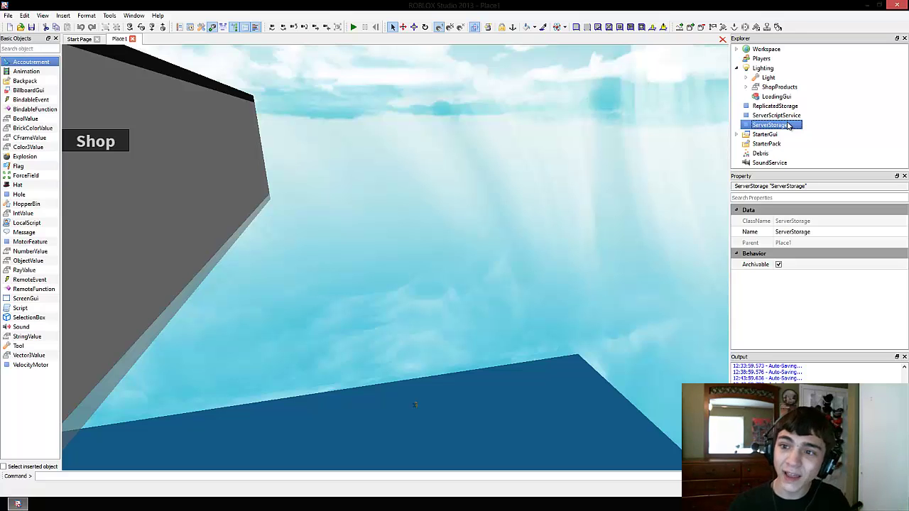
Inspect the contents of ShopProducts and the Light tool, view the tool's Firing script, and close it.
left_click(745, 87)
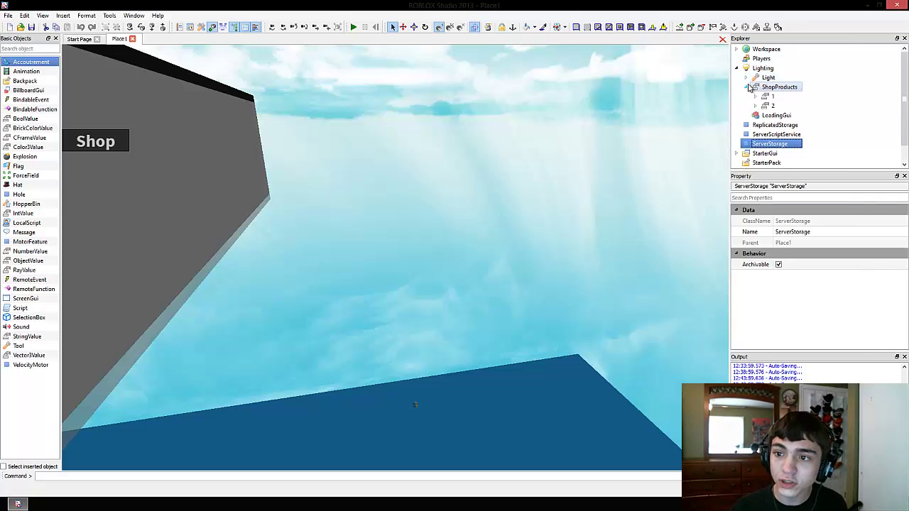
left_click(746, 76)
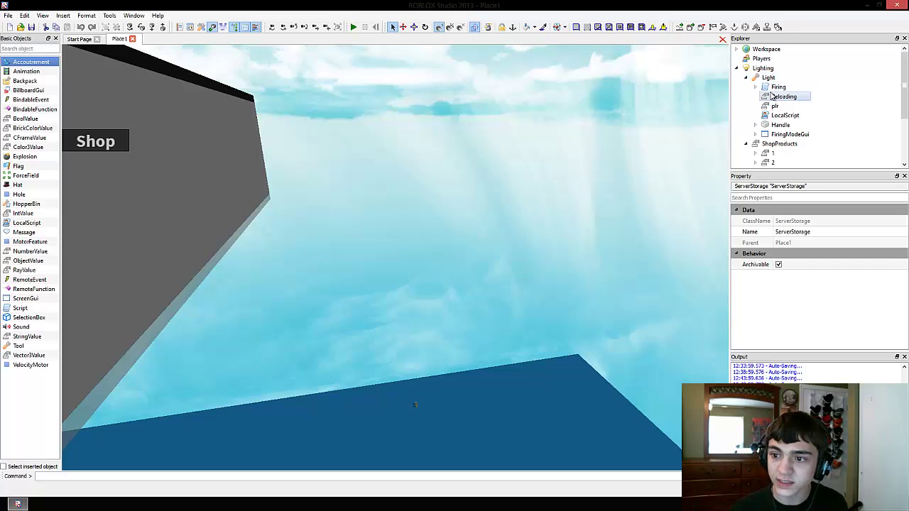
double_click(774, 87)
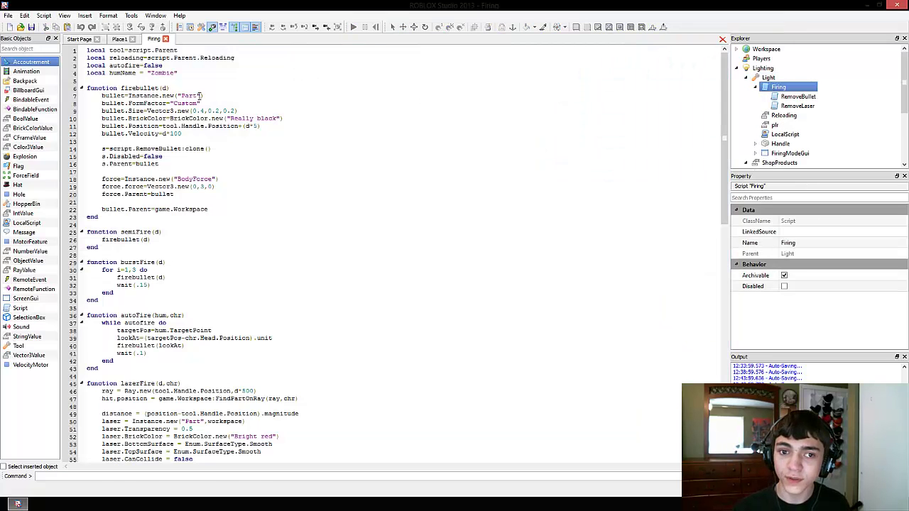
left_click(165, 39)
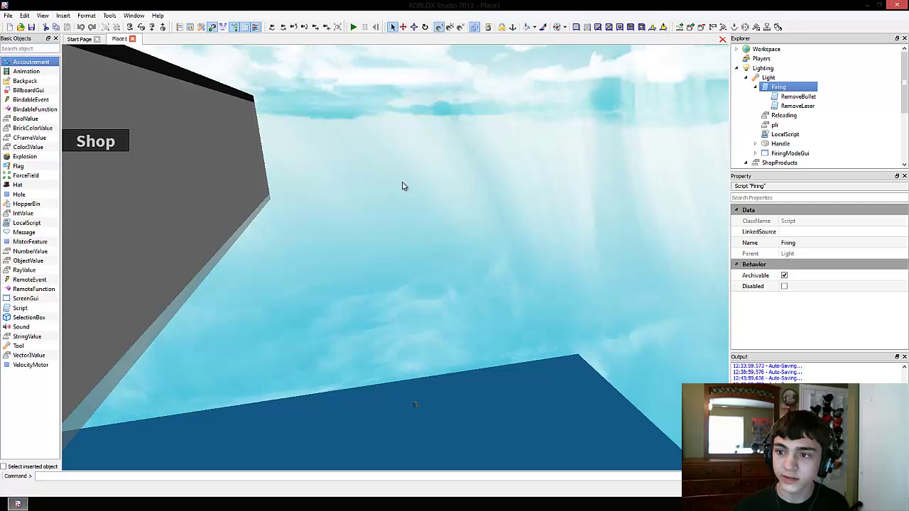
left_click(764, 86)
left_click(755, 77)
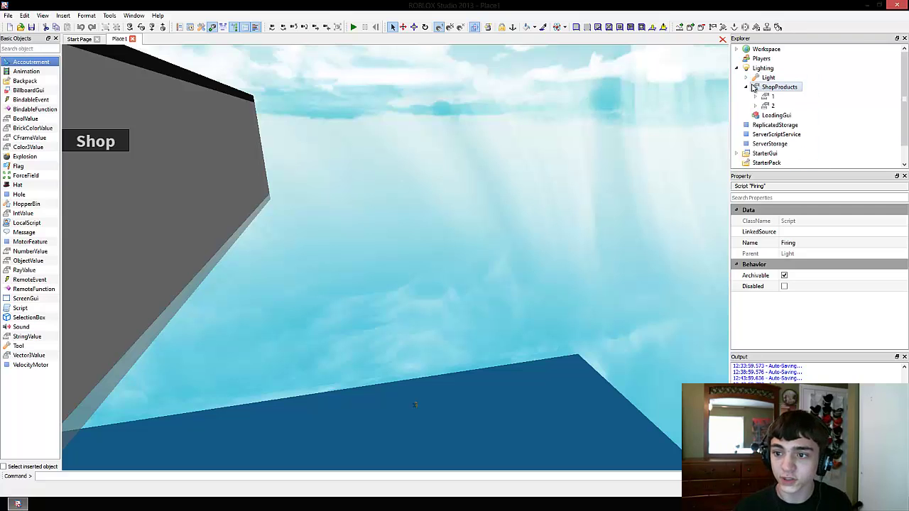
left_click(746, 86)
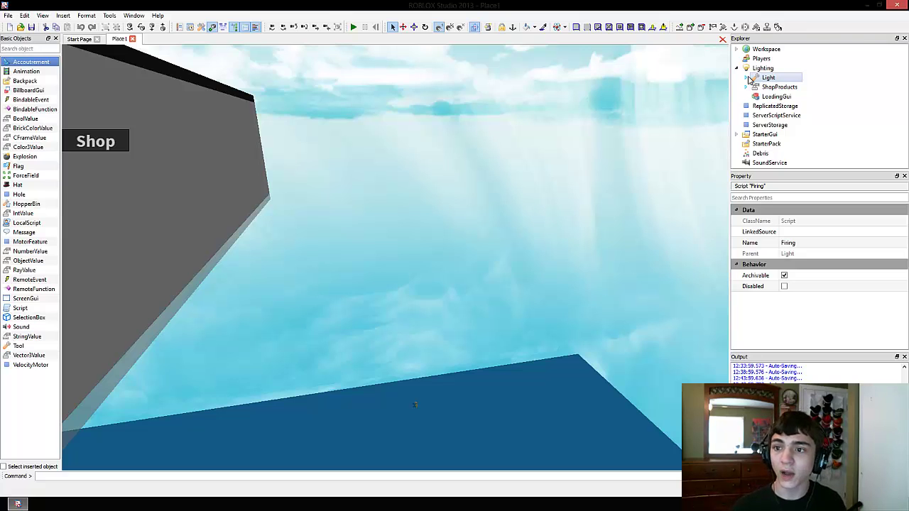
Select ServerScriptService as the location for a new script.
left_click(775, 106)
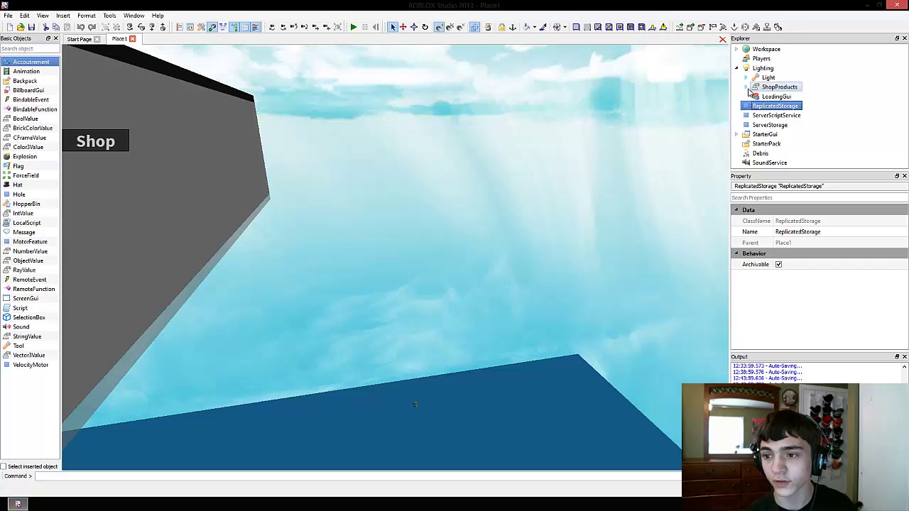
left_click(774, 115)
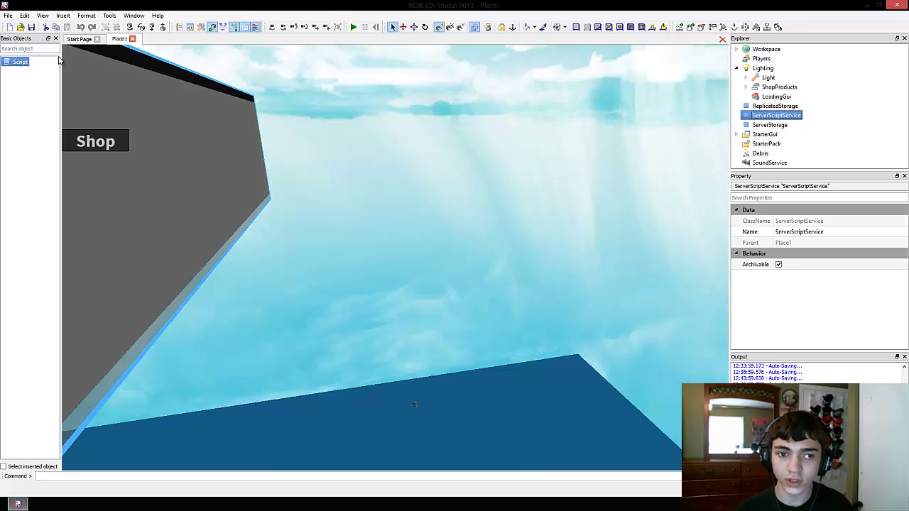
Set the script editor font to Courier New at 20 pt in the Studio settings.
left_click(110, 15)
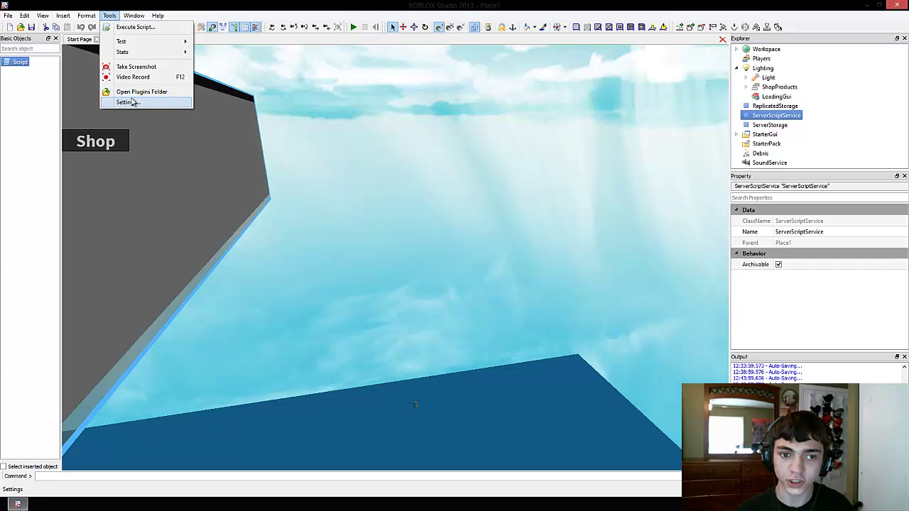
left_click(127, 102)
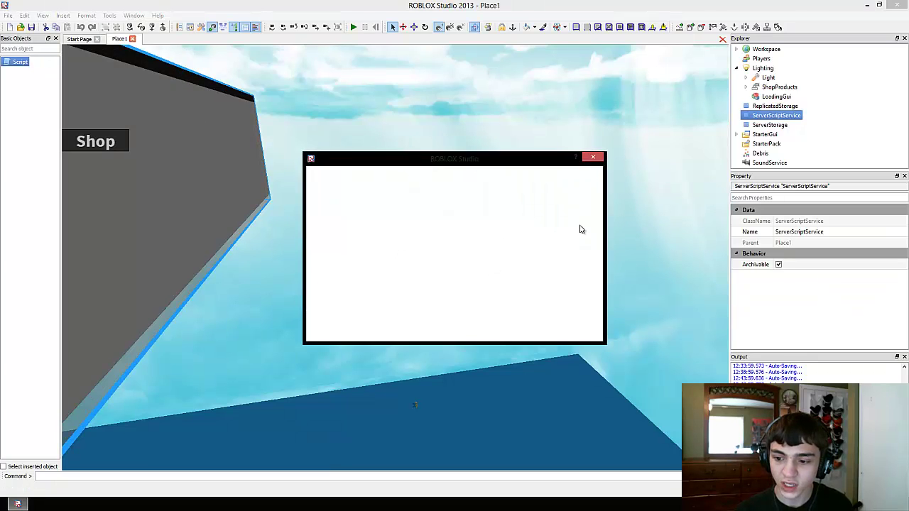
left_click_drag(595, 193, 595, 215)
left_click(558, 286)
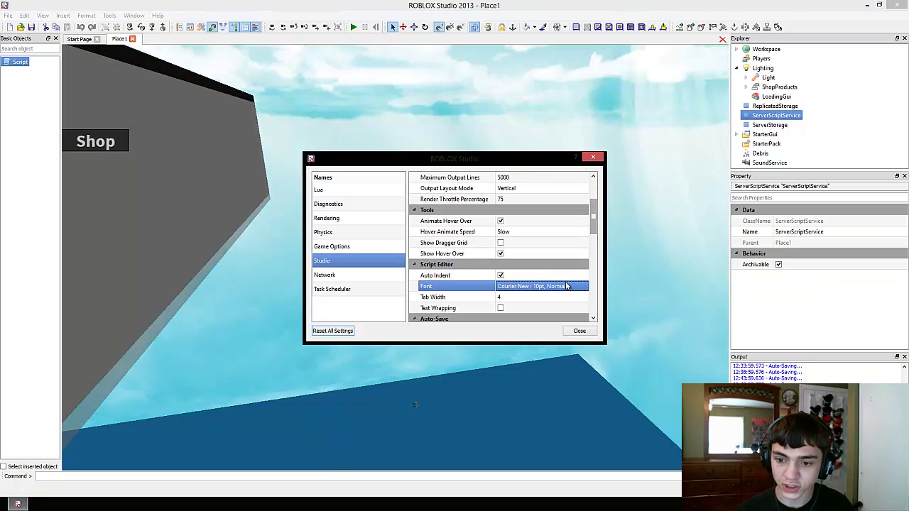
left_click(580, 286)
left_click(562, 258)
left_click(562, 257)
left_click(562, 258)
left_click(552, 258)
left_click(517, 329)
left_click(580, 332)
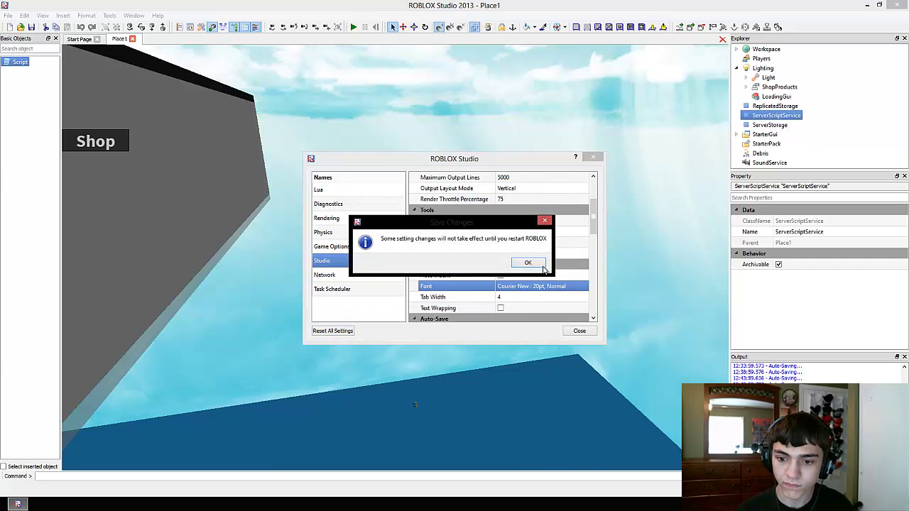
left_click(524, 263)
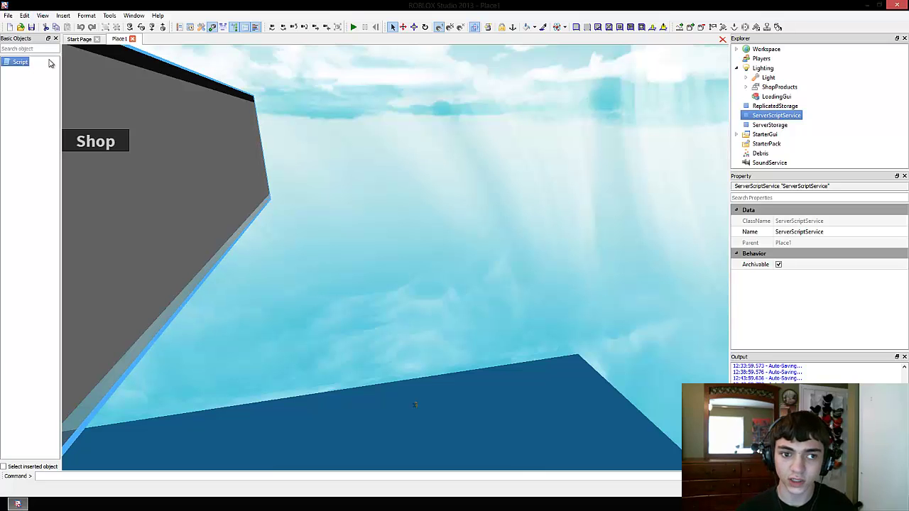
Insert a new script into ServerScriptService and clear its default Hello world code.
left_click(22, 63)
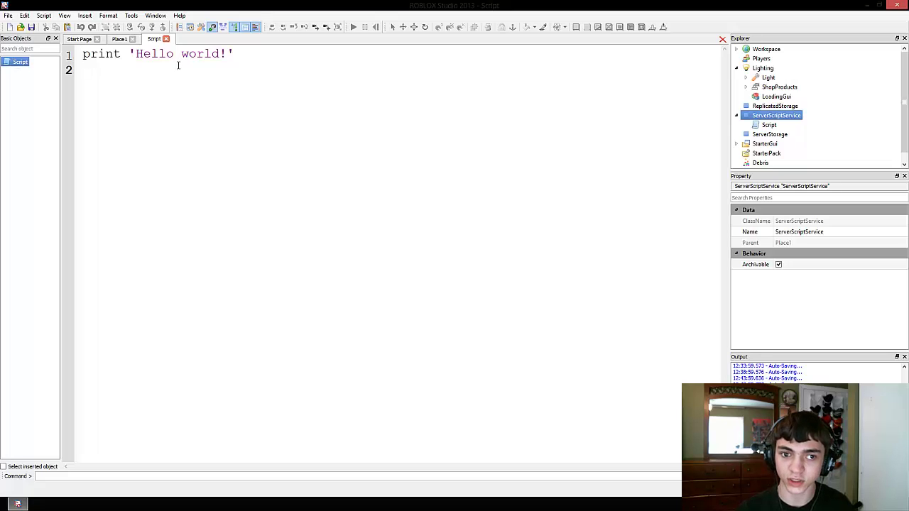
key("ctrl+a")
key("BackSpace")
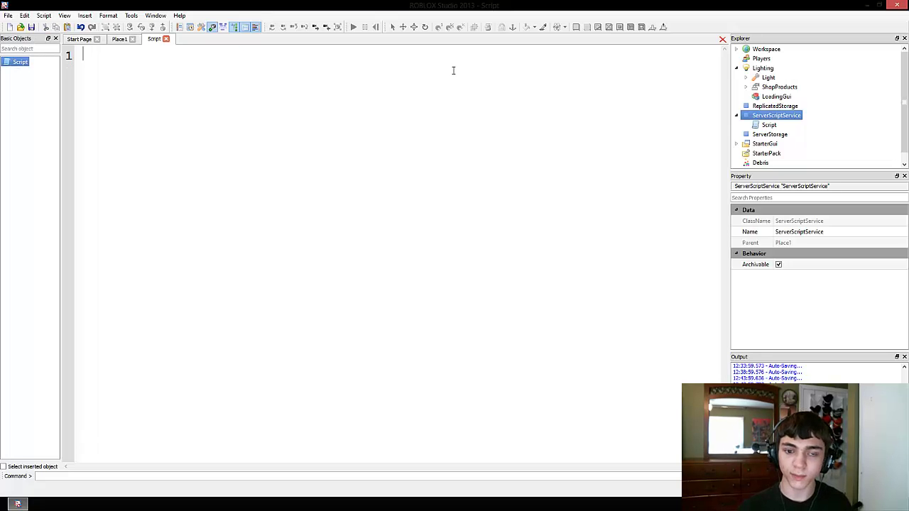
Move the LeaderboardGiverness script from Workspace into ServerScriptService.
left_click(120, 40)
left_click(770, 125)
left_click(737, 49)
left_click(769, 68)
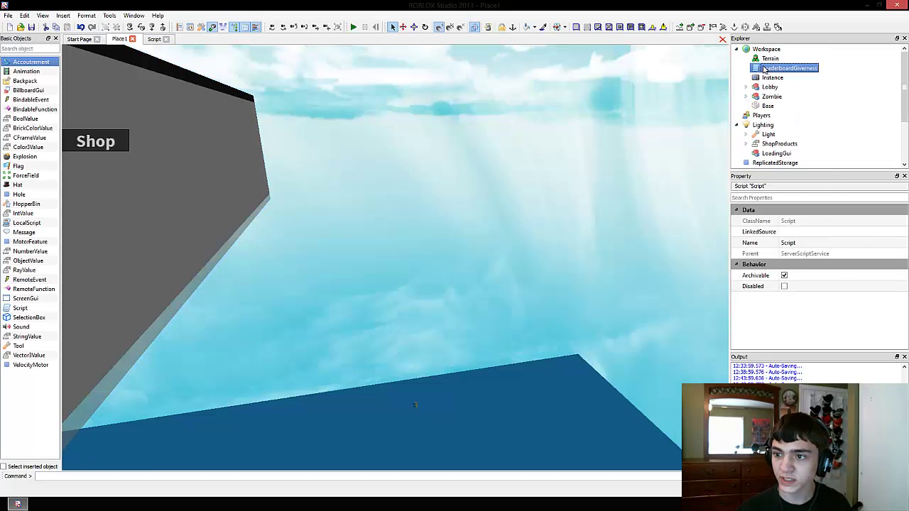
key("Delete")
left_click(743, 51)
left_click(736, 49)
left_click_drag(761, 96, 776, 116)
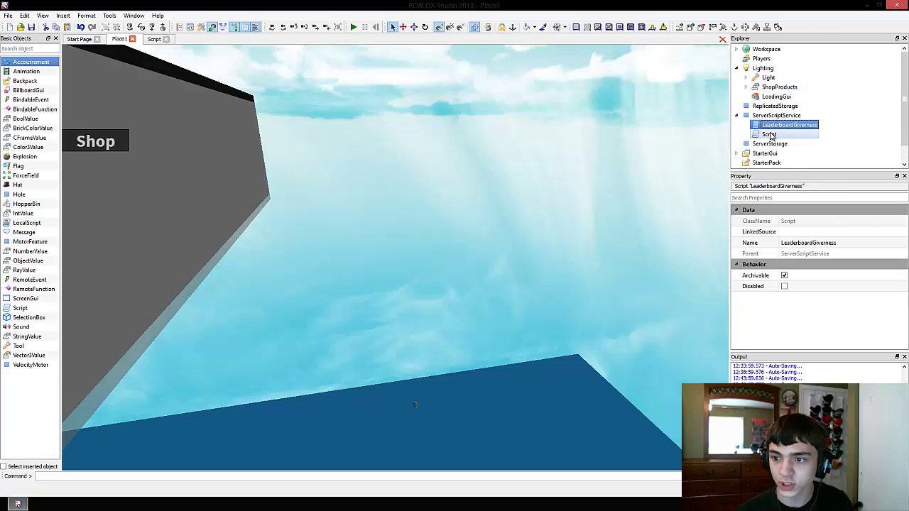
Rename the new script in ServerScriptService to MinigameControlScript and open it for editing.
left_click(770, 134)
left_click(803, 243)
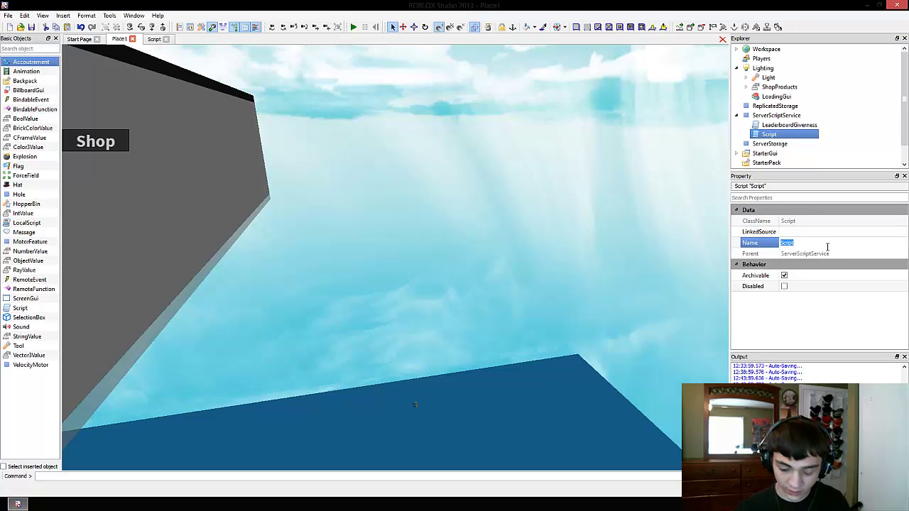
type("Mn")
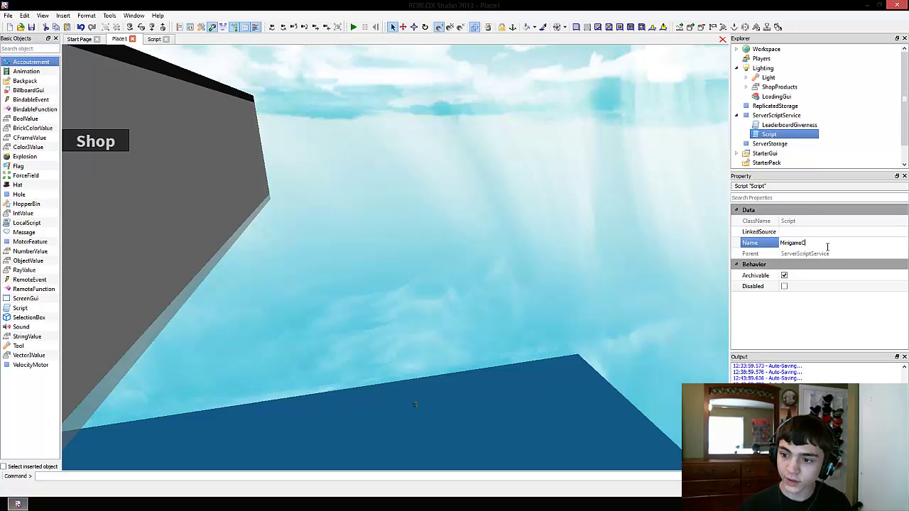
type("nigameControlScript")
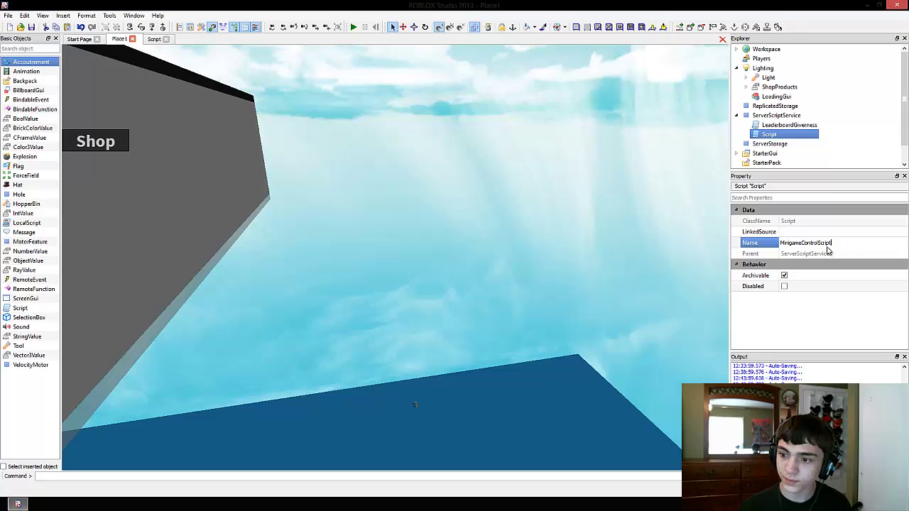
key("Return")
left_click(796, 135)
double_click(797, 136)
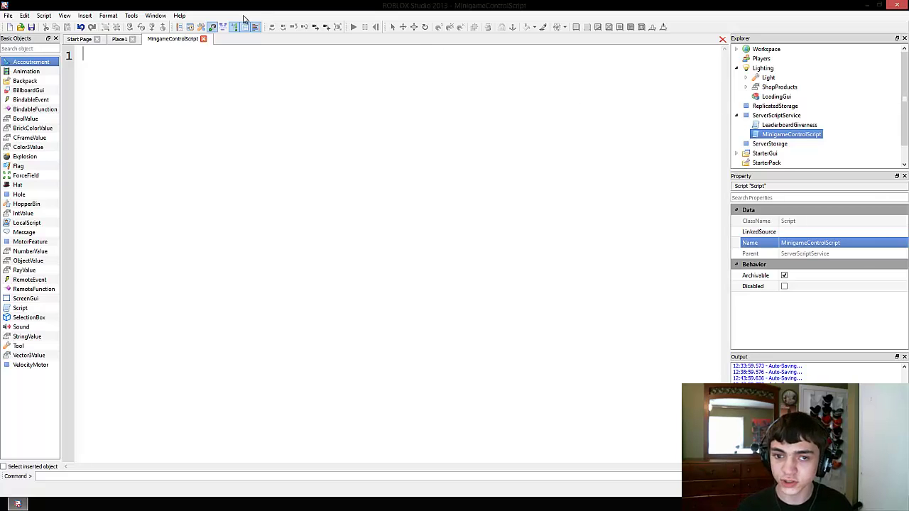
Start a play test of the place and view the player character inside the lobby.
left_click(118, 39)
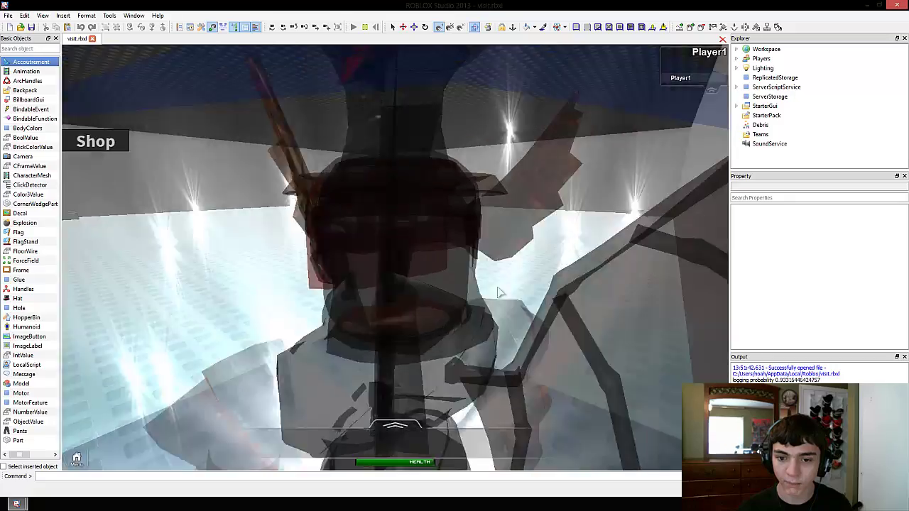
scroll(395, 258, "down", 4)
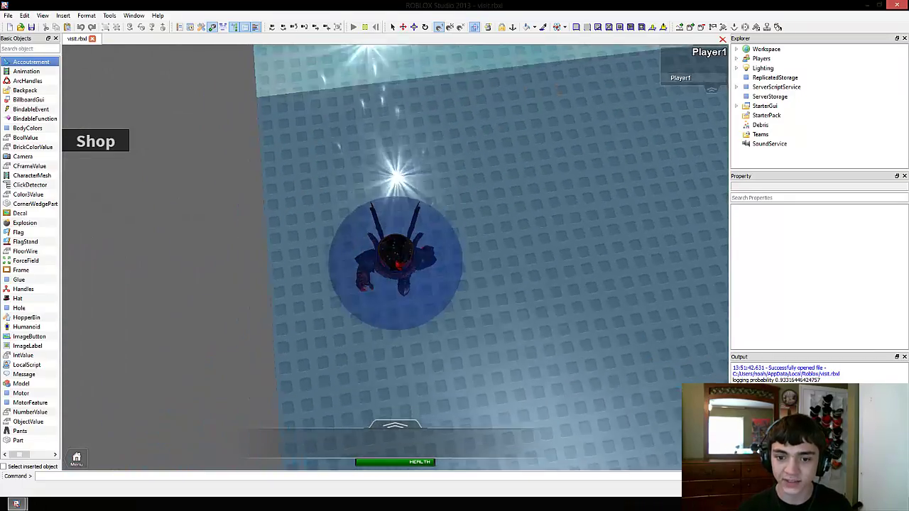
Walk the player character around the lobby, inspect it from several angles, and close the play test.
key("w")
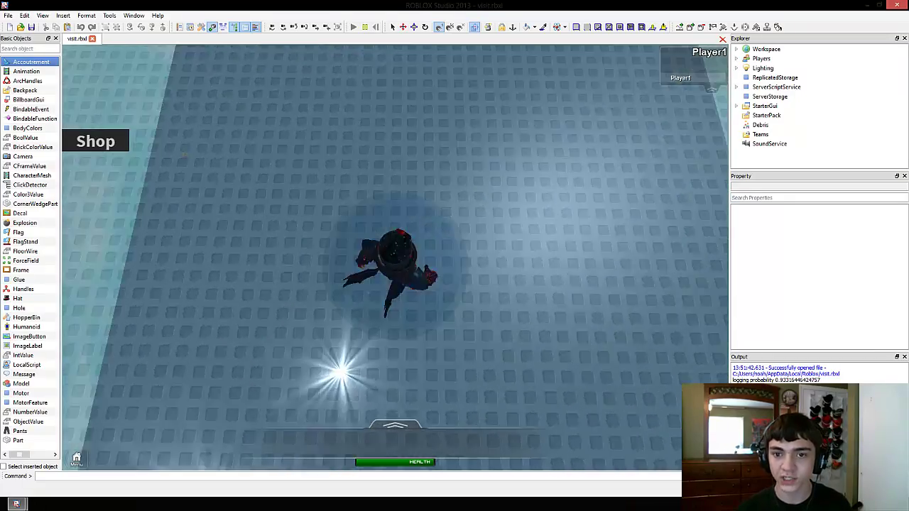
right_click_drag(475, 291, 395, 262)
key("w")
scroll(396, 263, "up", 5)
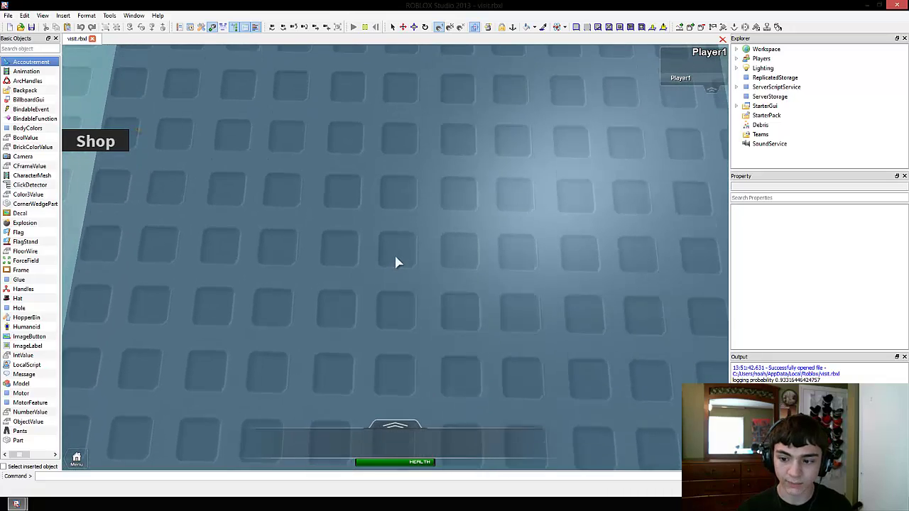
scroll(395, 263, "down", 4)
right_click_drag(396, 252, 532, 212)
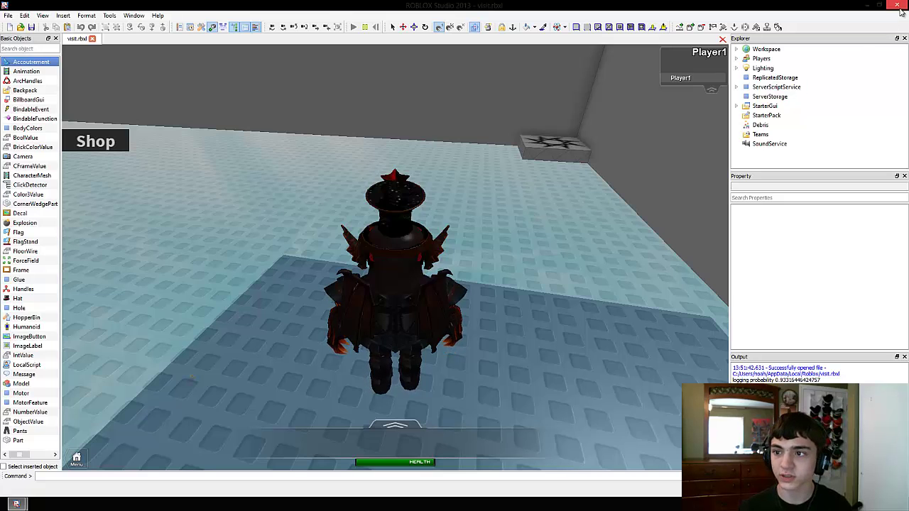
left_click(898, 6)
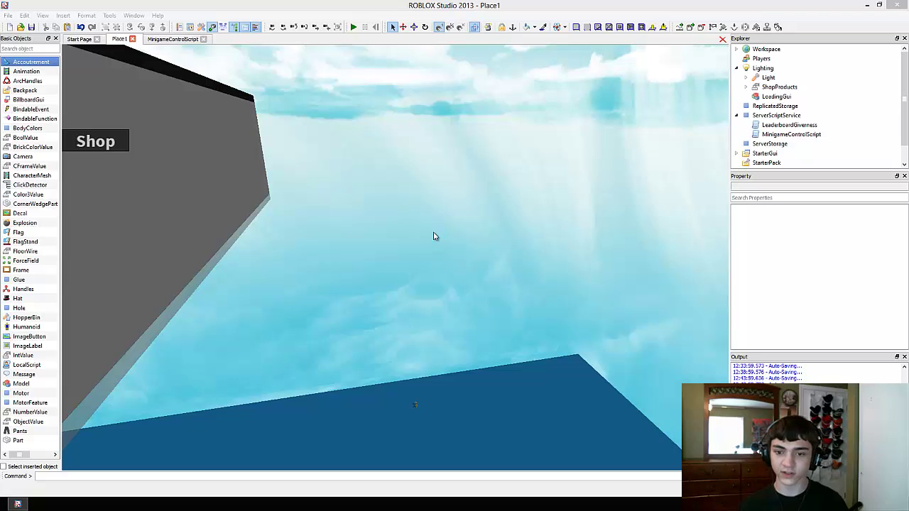
Start a local server test with a player from the Place1 file and dismiss the Windows Firewall alert.
left_click(438, 231)
key("F6")
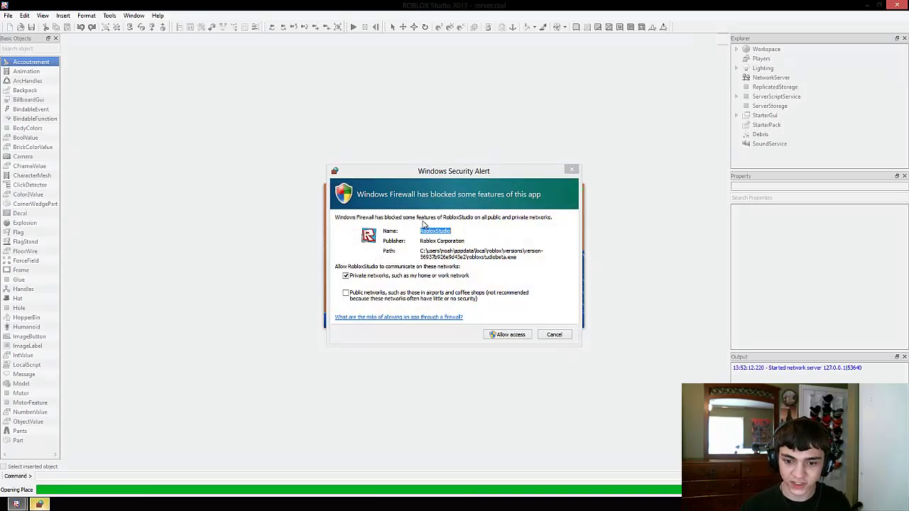
left_click(430, 292)
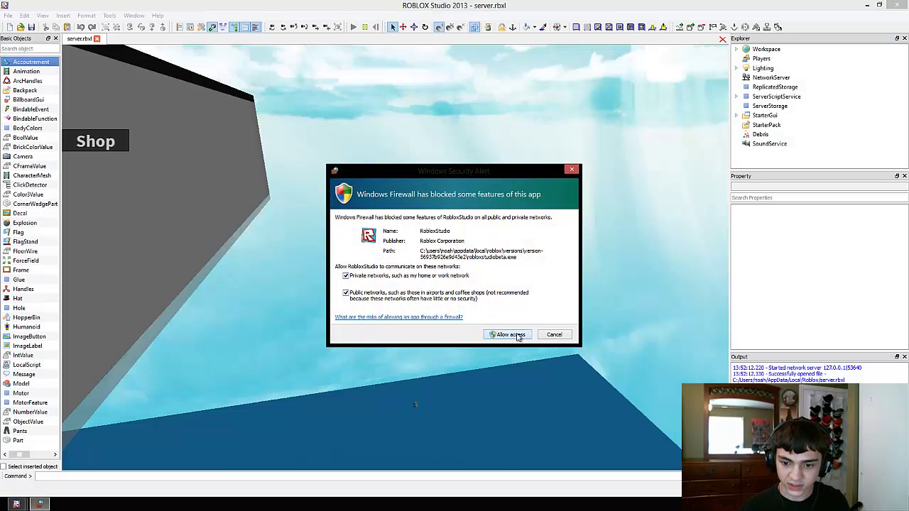
left_click(559, 335)
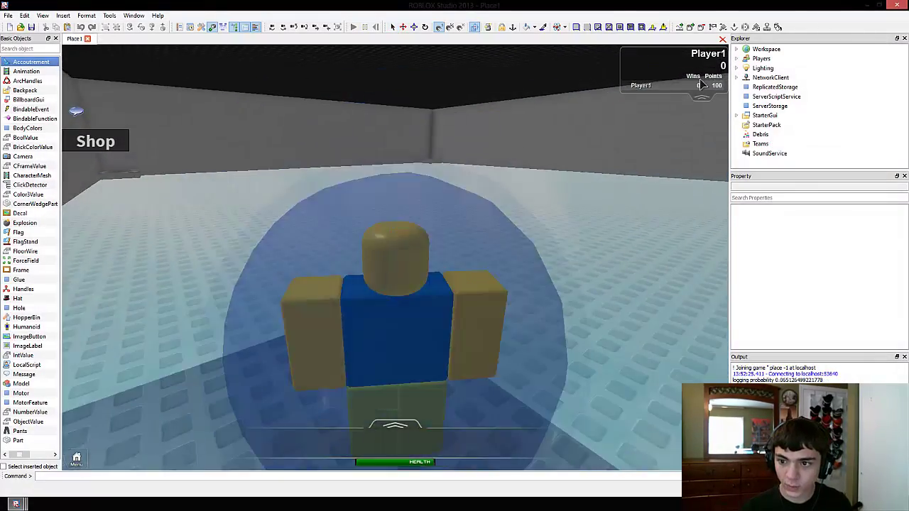
Check the Shop window in the player test, close it again, and shut down both the player and server sessions.
right_click_drag(389, 217, 89, 141)
left_click(106, 143)
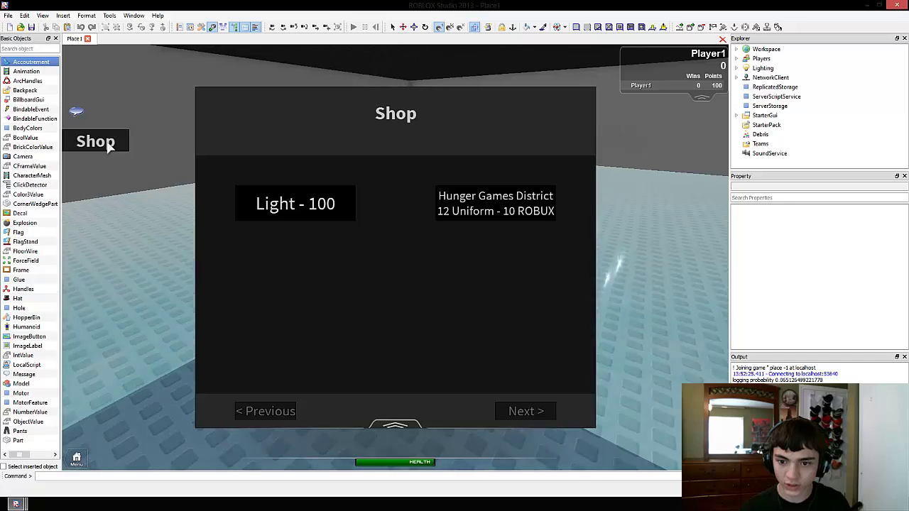
left_click(105, 143)
left_click(896, 4)
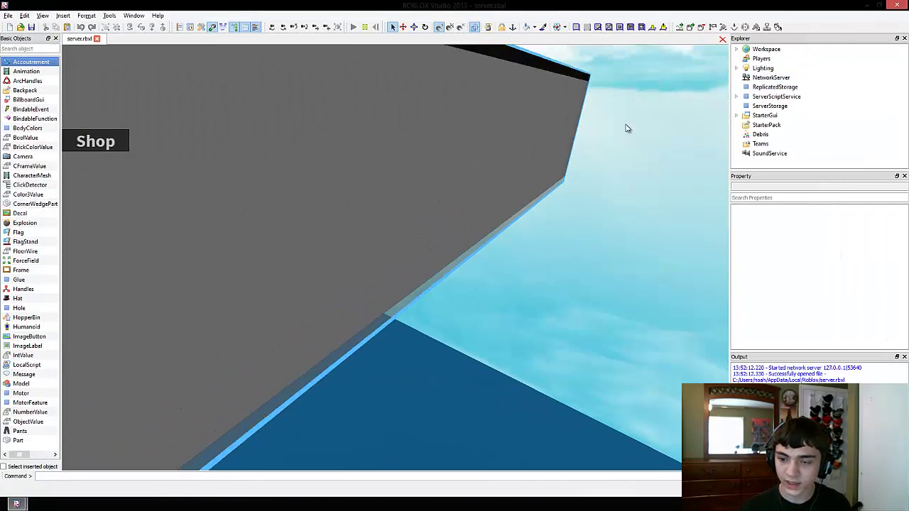
left_click(898, 4)
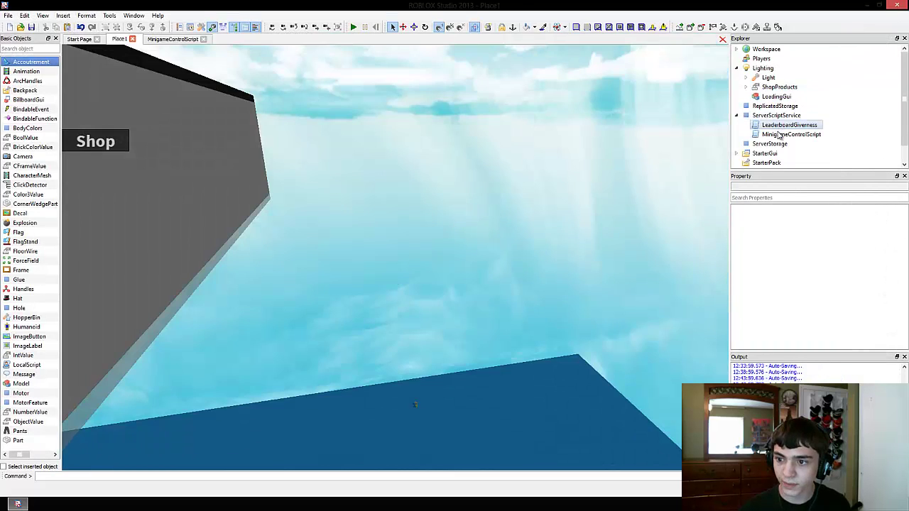